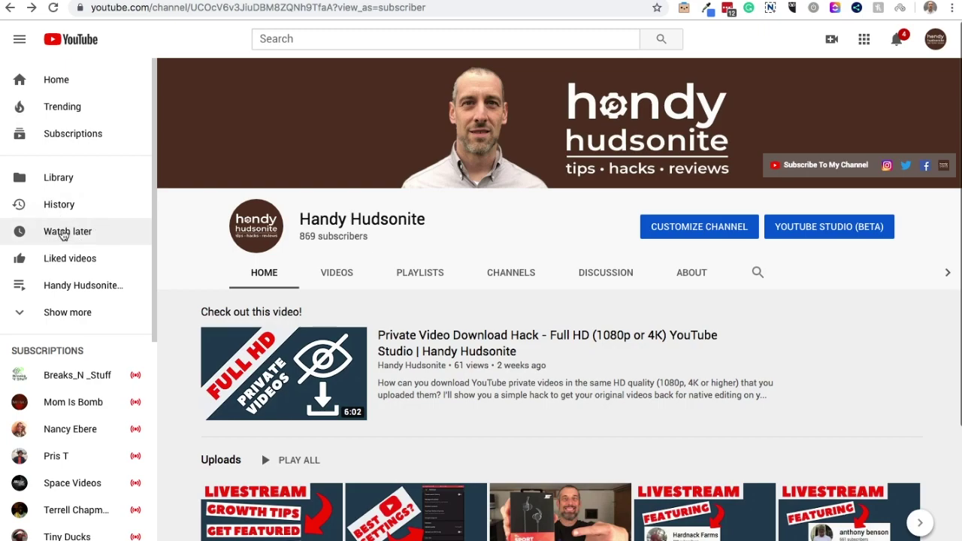
- Open the Watch later playlist and scroll through its 11 saved videos
{"action": "left_click", "coordinate": [81, 234]}
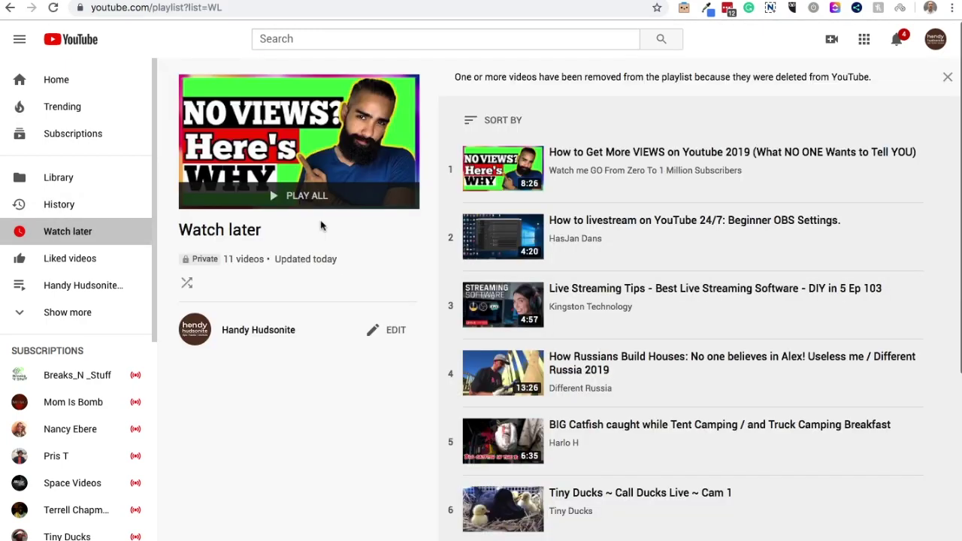
{"action": "scroll", "coordinate": [726, 275], "scroll_direction": "down", "scroll_amount": 4}
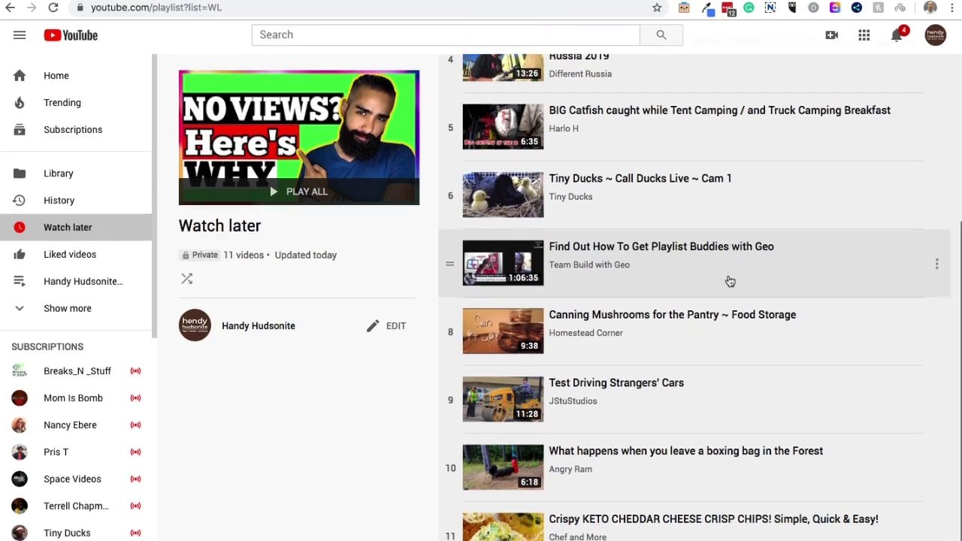
{"action": "scroll", "coordinate": [726, 281], "scroll_direction": "up", "scroll_amount": 4}
{"action": "mouse_move", "coordinate": [698, 299]}
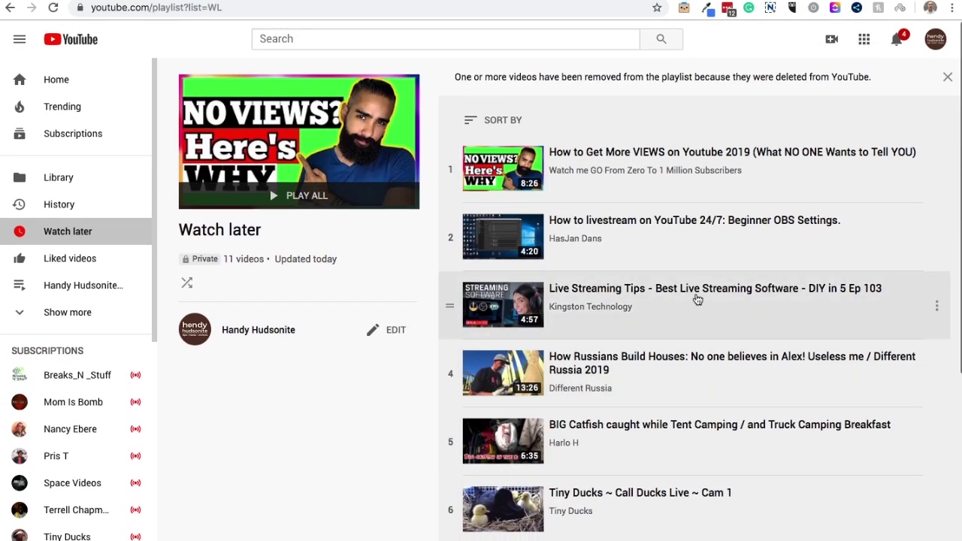
{"action": "scroll", "coordinate": [709, 227], "scroll_direction": "down", "scroll_amount": 4}
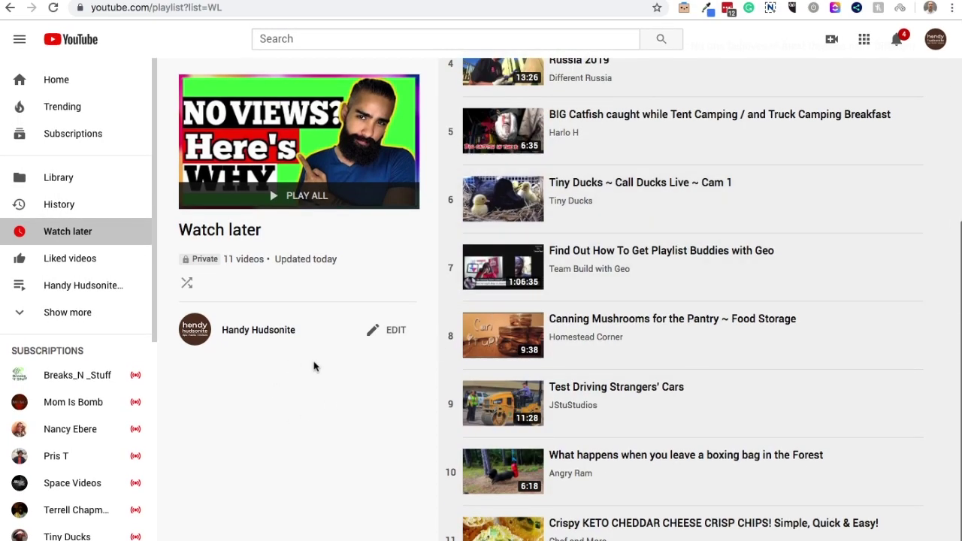
{"action": "scroll", "coordinate": [797, 252], "scroll_direction": "up", "scroll_amount": 4}
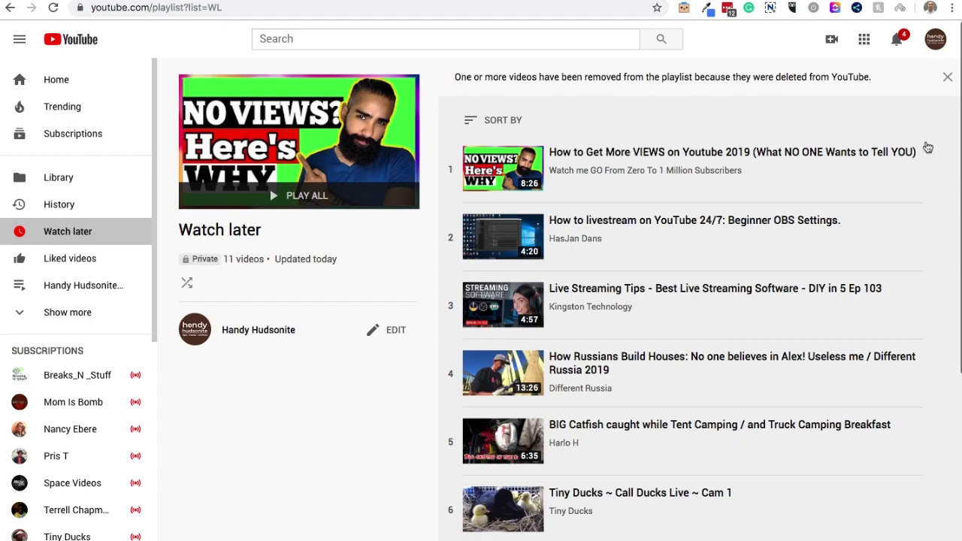
{"action": "scroll", "coordinate": [767, 204], "scroll_direction": "down", "scroll_amount": 2}
{"action": "scroll", "coordinate": [756, 258], "scroll_direction": "down", "scroll_amount": 2}
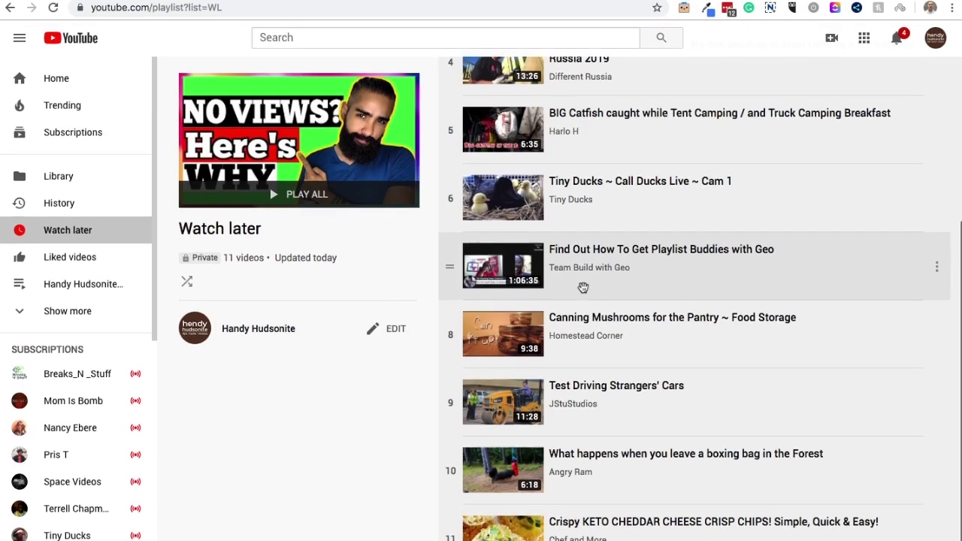
{"action": "scroll", "coordinate": [823, 240], "scroll_direction": "up", "scroll_amount": 3}
{"action": "scroll", "coordinate": [834, 218], "scroll_direction": "up", "scroll_amount": 1}
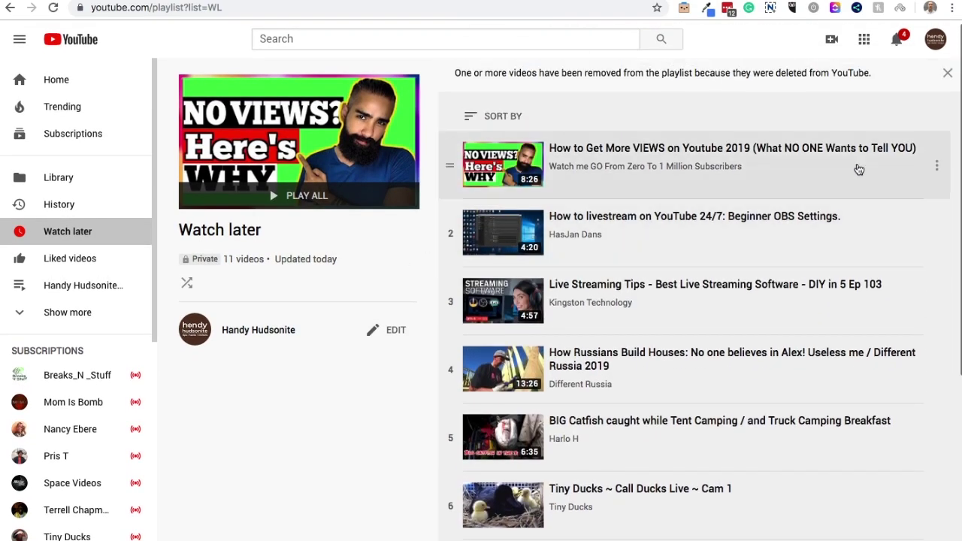
- Check the first video's ⋮ options menu, dismiss it without removing anything, and review the list
{"action": "left_click", "coordinate": [936, 164]}
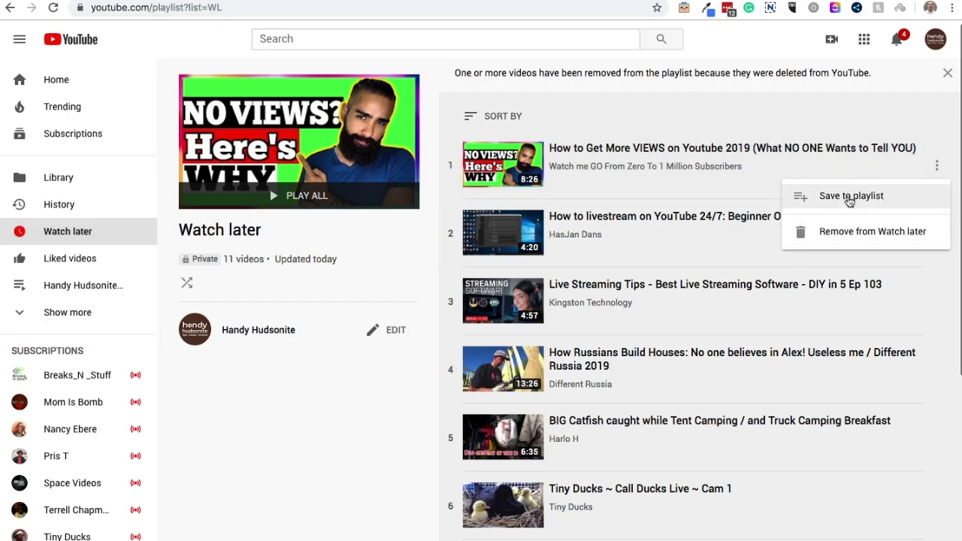
{"action": "left_click", "coordinate": [356, 391]}
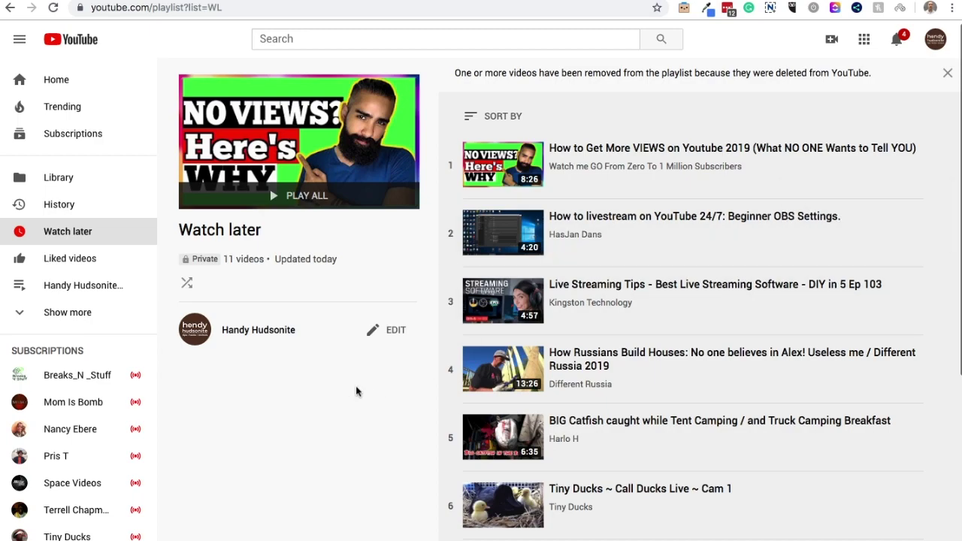
{"action": "scroll", "coordinate": [357, 391], "scroll_direction": "down", "scroll_amount": 4}
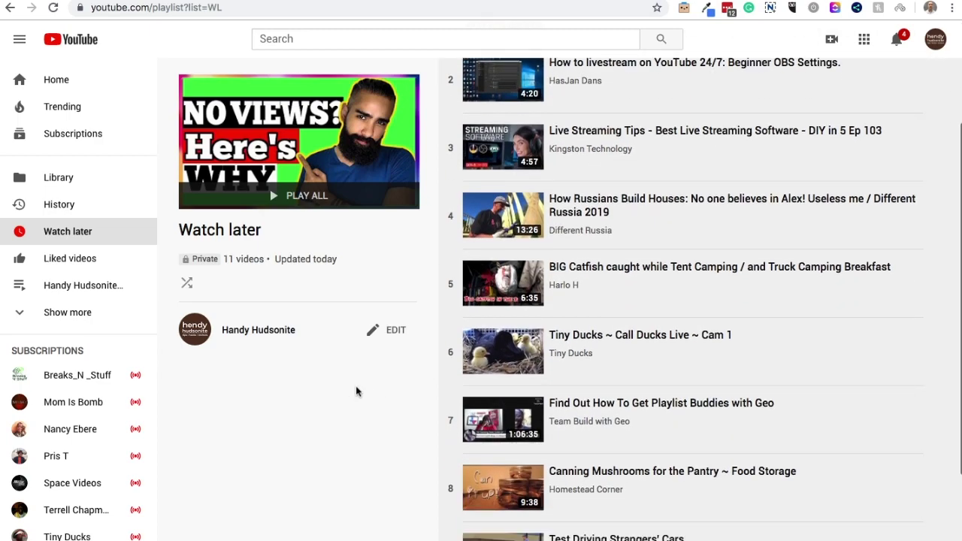
{"action": "scroll", "coordinate": [356, 391], "scroll_direction": "down", "scroll_amount": 3}
{"action": "scroll", "coordinate": [356, 391], "scroll_direction": "up", "scroll_amount": 1}
{"action": "scroll", "coordinate": [356, 391], "scroll_direction": "up", "scroll_amount": 4}
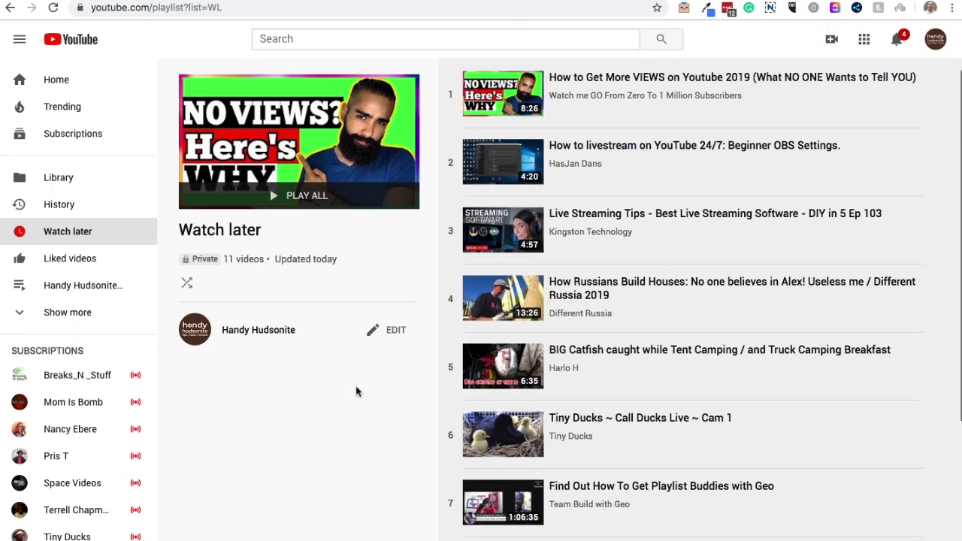
{"action": "left_click", "coordinate": [383, 333]}
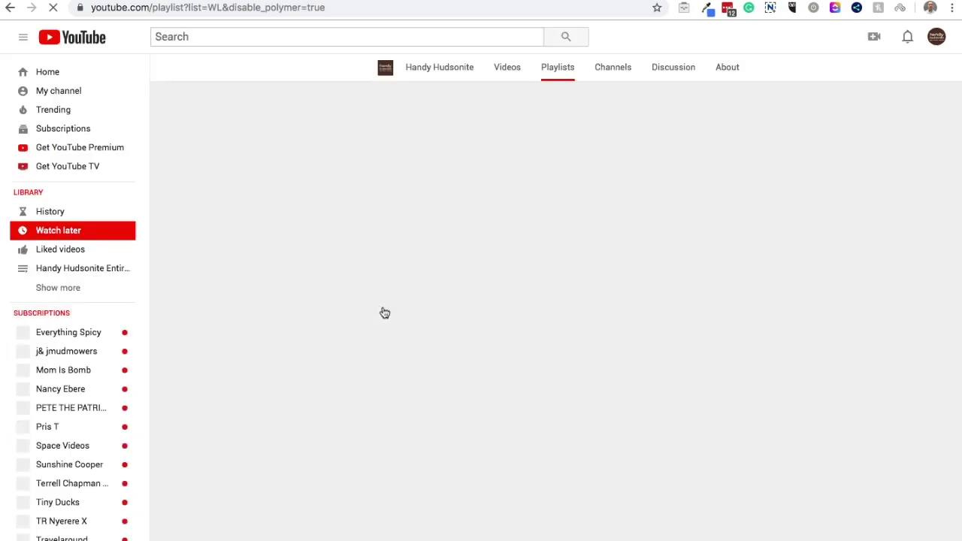
{"action": "scroll", "coordinate": [707, 311], "scroll_direction": "down", "scroll_amount": 2}
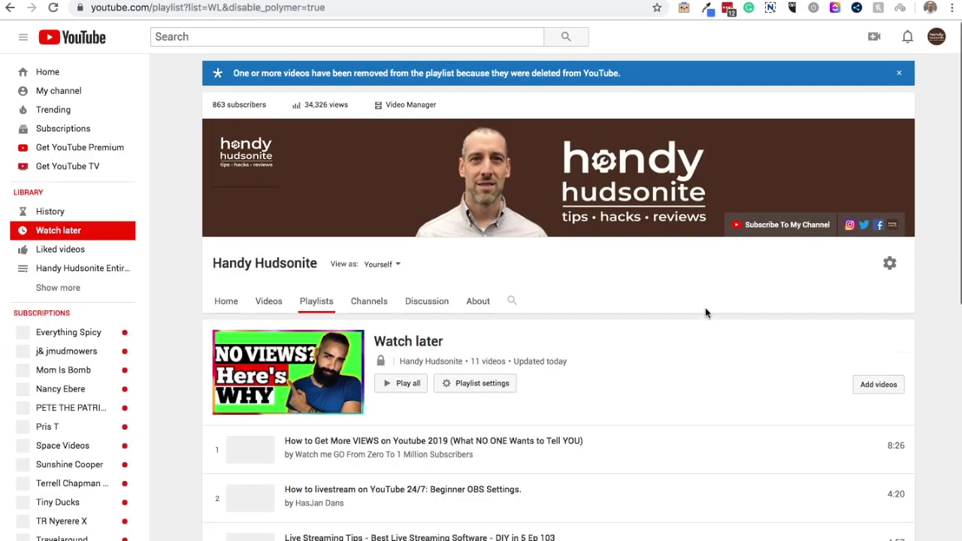
{"action": "scroll", "coordinate": [707, 311], "scroll_direction": "down", "scroll_amount": 2}
{"action": "scroll", "coordinate": [706, 312], "scroll_direction": "down", "scroll_amount": 1}
{"action": "scroll", "coordinate": [706, 313], "scroll_direction": "up", "scroll_amount": 4}
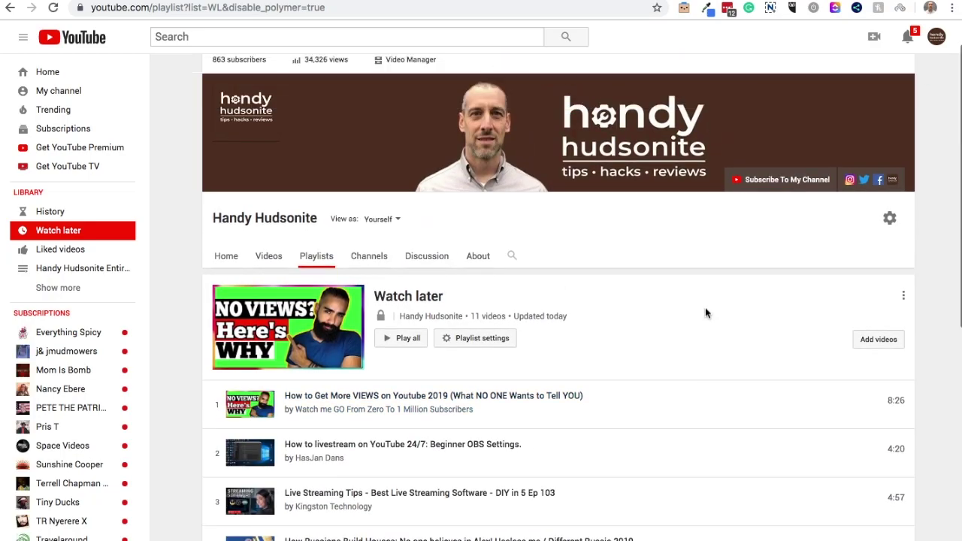
{"action": "scroll", "coordinate": [705, 313], "scroll_direction": "down", "scroll_amount": 2}
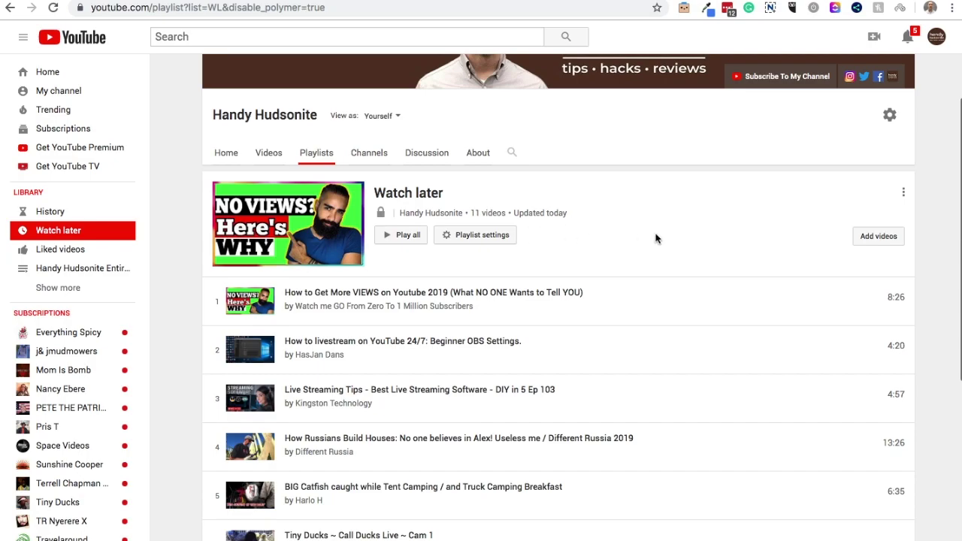
{"action": "scroll", "coordinate": [661, 238], "scroll_direction": "down", "scroll_amount": 2}
{"action": "scroll", "coordinate": [661, 237], "scroll_direction": "down", "scroll_amount": 1}
{"action": "scroll", "coordinate": [661, 238], "scroll_direction": "down", "scroll_amount": 4}
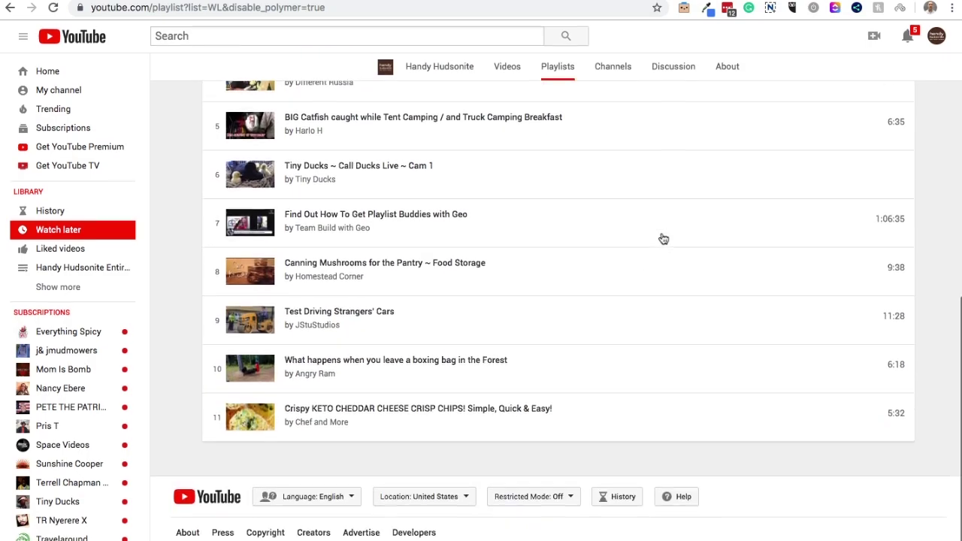
{"action": "scroll", "coordinate": [662, 238], "scroll_direction": "up", "scroll_amount": 4}
{"action": "scroll", "coordinate": [662, 238], "scroll_direction": "up", "scroll_amount": 1}
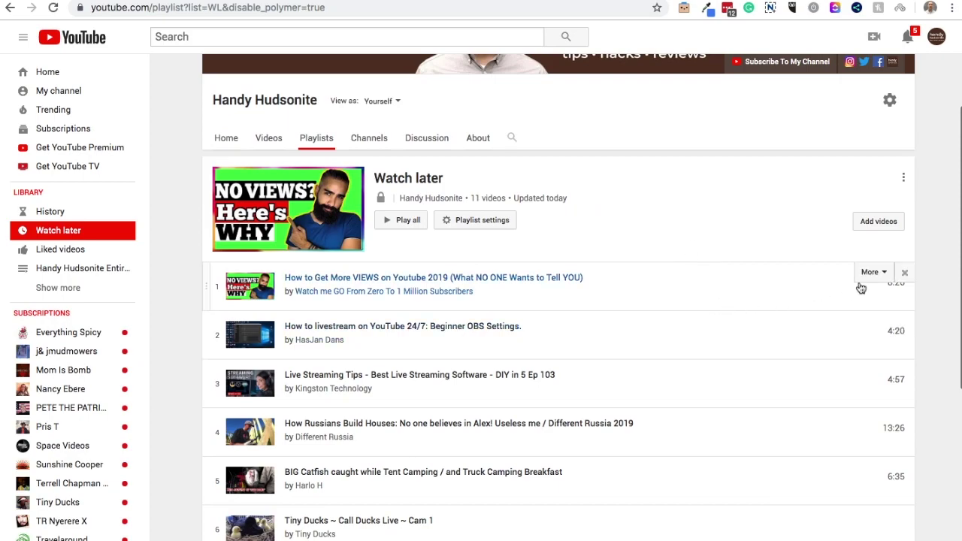
{"action": "mouse_move", "coordinate": [839, 316]}
{"action": "scroll", "coordinate": [663, 203], "scroll_direction": "up", "scroll_amount": 2}
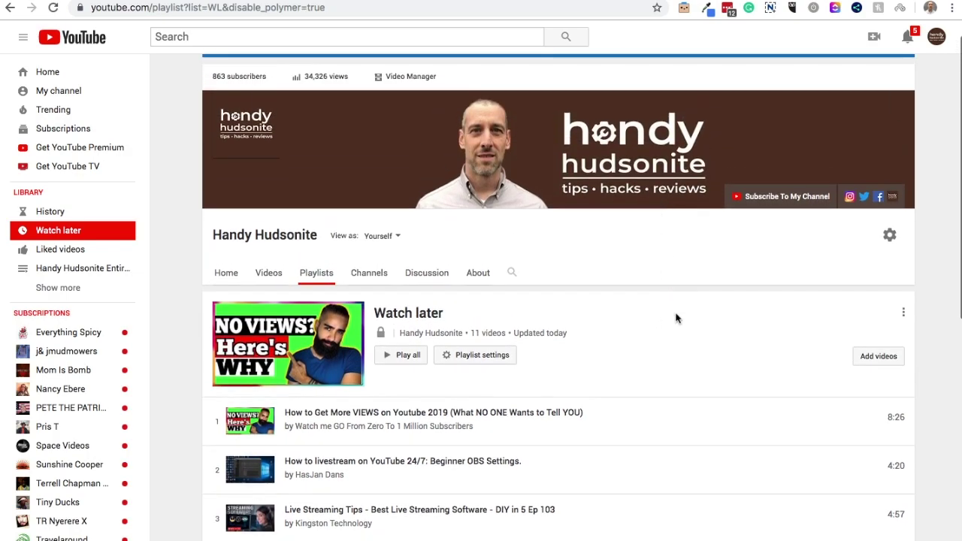
{"action": "scroll", "coordinate": [675, 317], "scroll_direction": "down", "scroll_amount": 2}
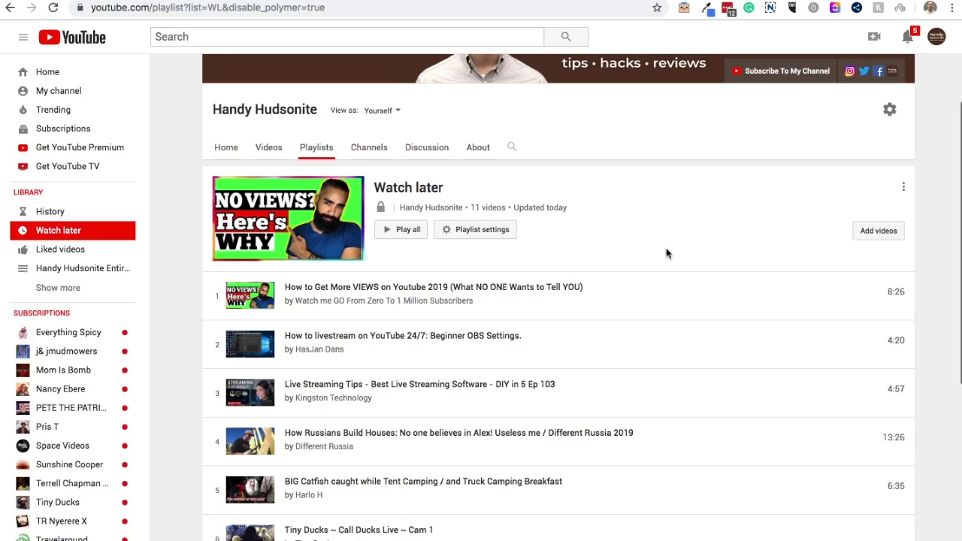
{"action": "scroll", "coordinate": [666, 253], "scroll_direction": "up", "scroll_amount": 2}
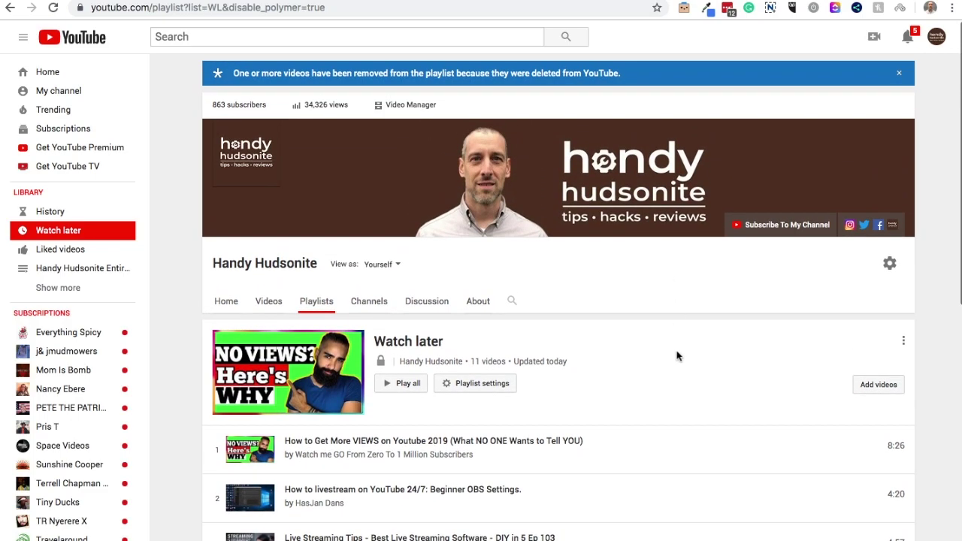
{"action": "scroll", "coordinate": [676, 355], "scroll_direction": "down", "scroll_amount": 2}
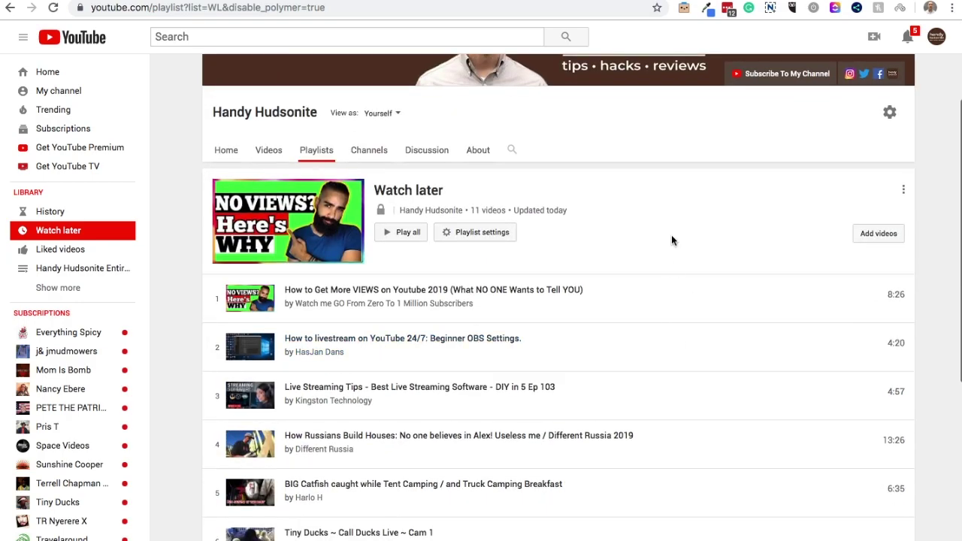
{"action": "scroll", "coordinate": [672, 240], "scroll_direction": "up", "scroll_amount": 2}
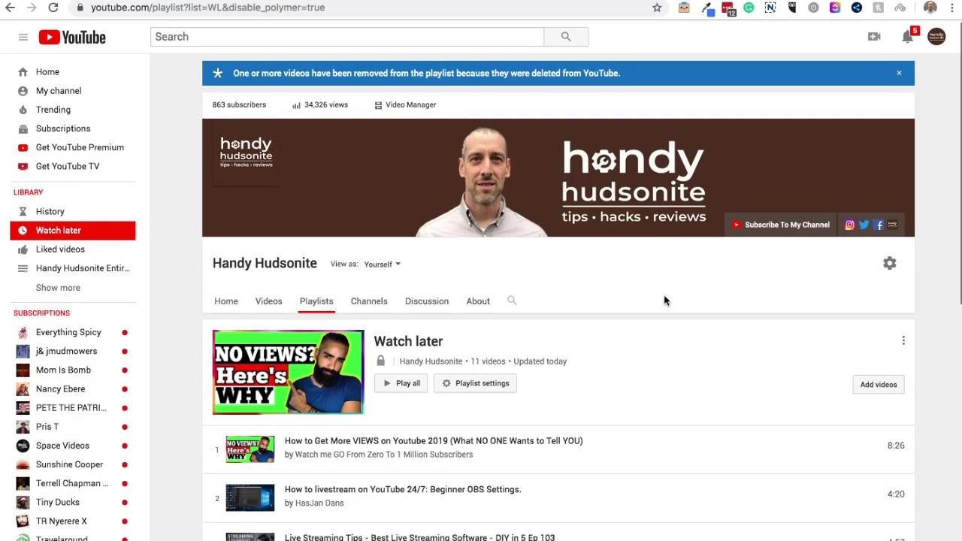
{"action": "scroll", "coordinate": [664, 301], "scroll_direction": "down", "scroll_amount": 3}
{"action": "scroll", "coordinate": [666, 301], "scroll_direction": "up", "scroll_amount": 1}
{"action": "scroll", "coordinate": [666, 301], "scroll_direction": "up", "scroll_amount": 1}
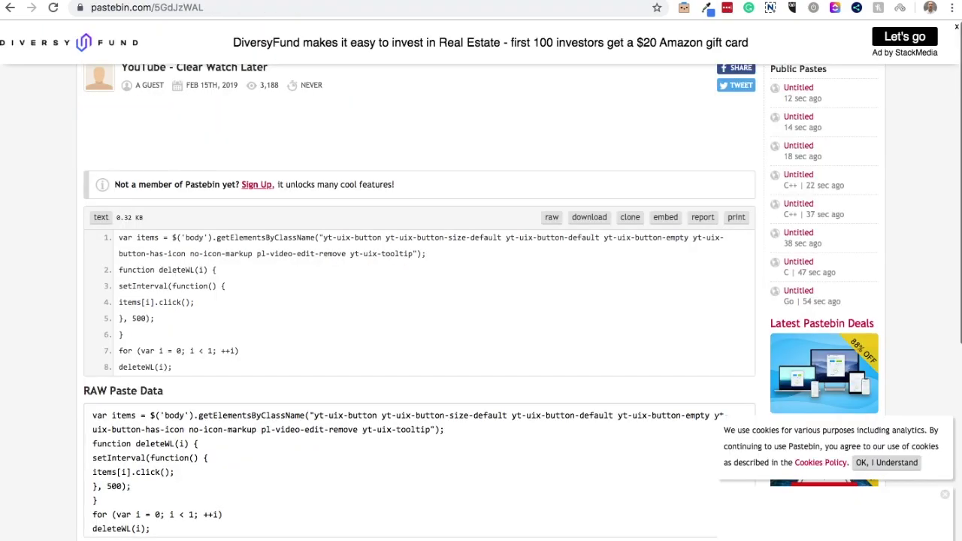
- Select and copy the full RAW Paste Data code of the YouTube - Clear Watch Later paste
{"action": "scroll", "coordinate": [381, 213], "scroll_direction": "down", "scroll_amount": 1}
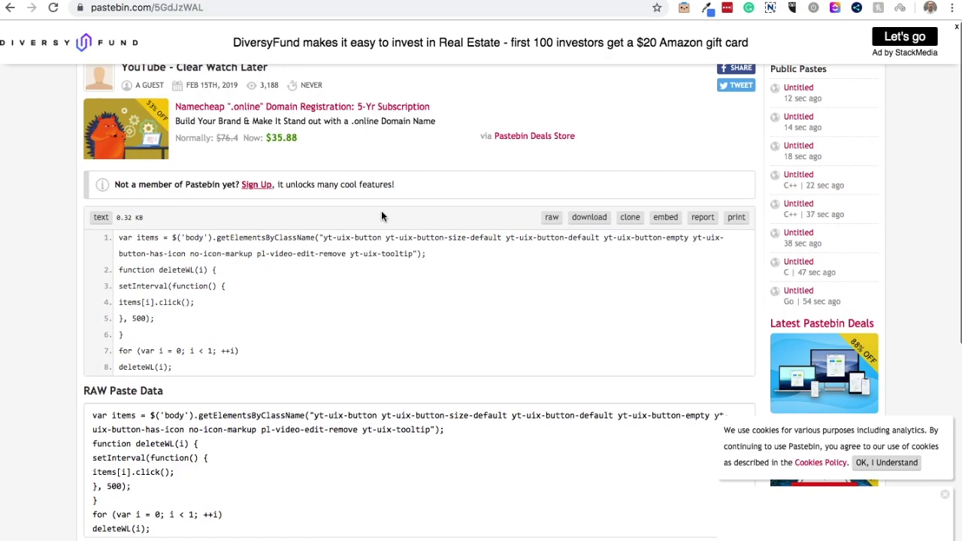
{"action": "scroll", "coordinate": [400, 273], "scroll_direction": "down", "scroll_amount": 5}
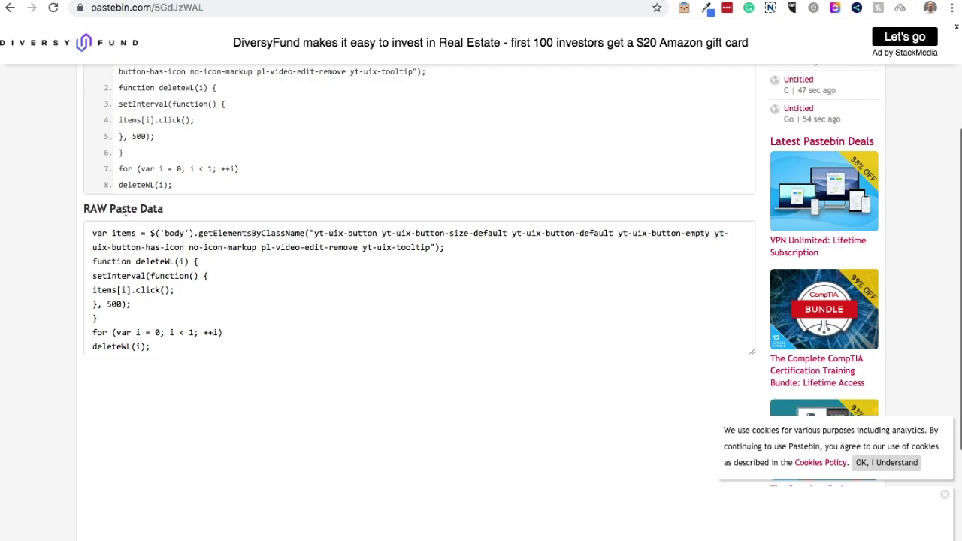
{"action": "scroll", "coordinate": [268, 226], "scroll_direction": "up", "scroll_amount": 2}
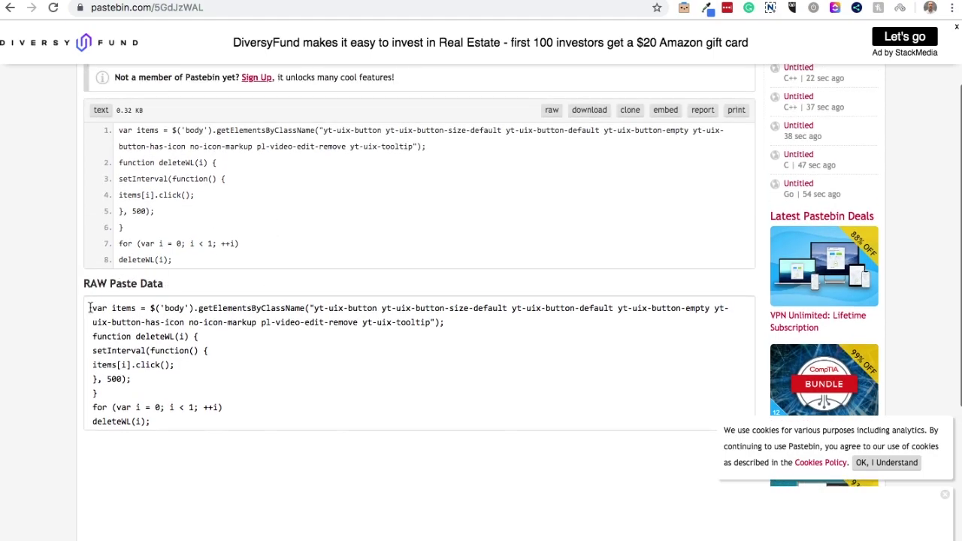
{"action": "left_click_drag", "start_coordinate": [92, 308], "coordinate": [231, 429]}
{"action": "key", "text": "ctrl+c"}
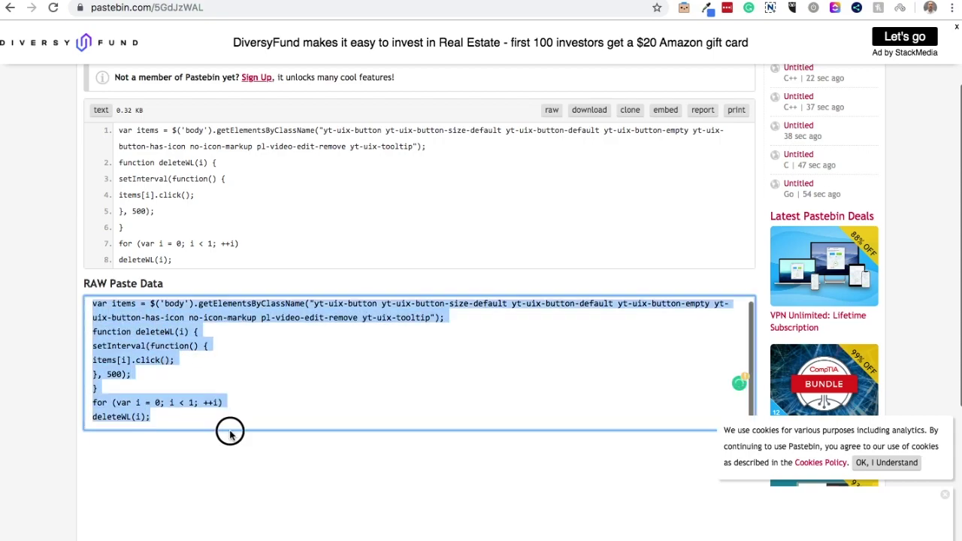
{"action": "left_click", "coordinate": [309, 357]}
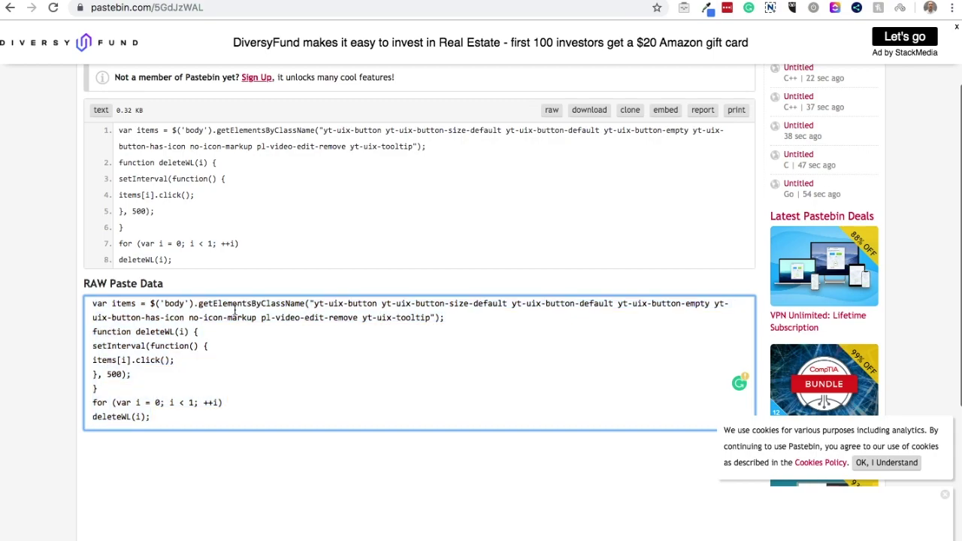
{"action": "scroll", "coordinate": [338, 229], "scroll_direction": "up", "scroll_amount": 3}
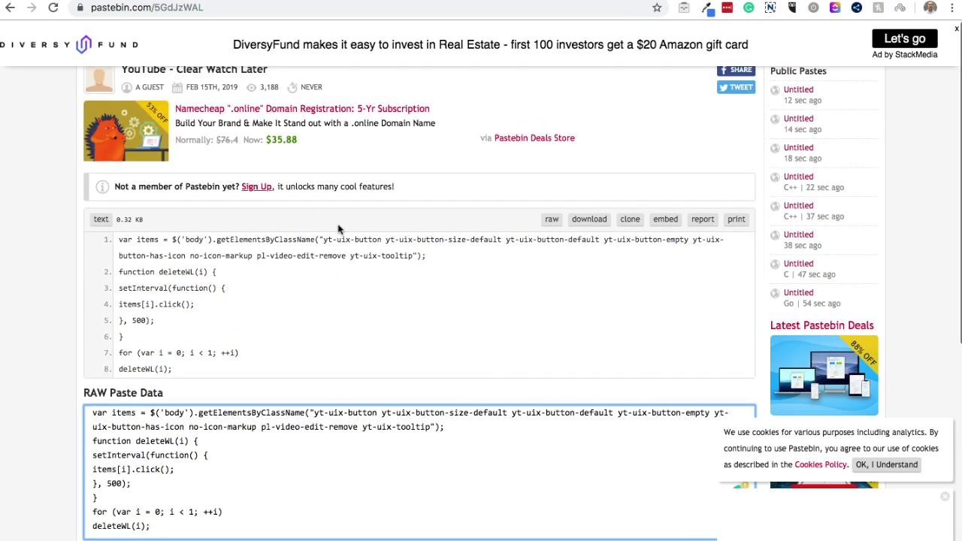
{"action": "scroll", "coordinate": [338, 229], "scroll_direction": "up", "scroll_amount": 1}
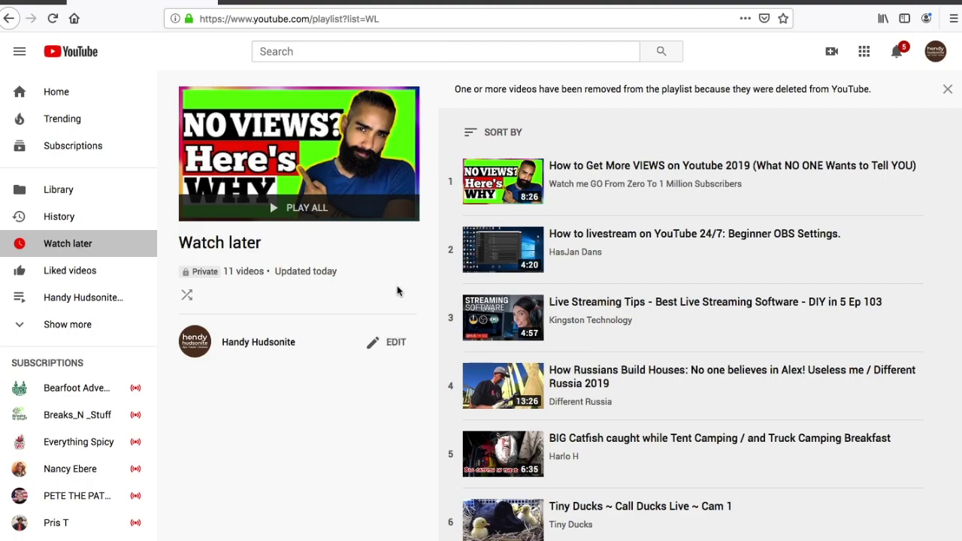
- Load the Watch later playlist in the classic editor and confirm it still holds 11 videos
{"action": "left_click", "coordinate": [389, 344]}
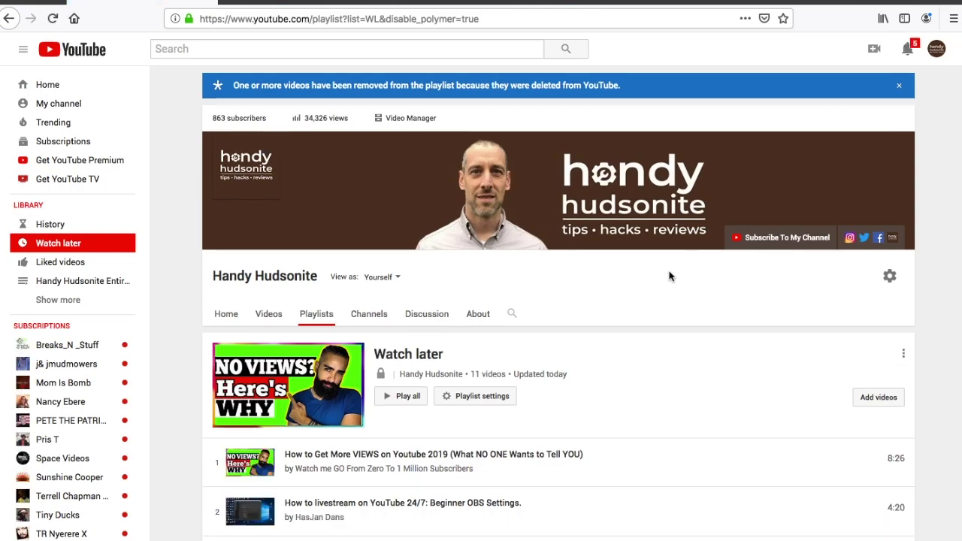
{"action": "scroll", "coordinate": [669, 277], "scroll_direction": "down", "scroll_amount": 2}
{"action": "scroll", "coordinate": [669, 277], "scroll_direction": "up", "scroll_amount": 2}
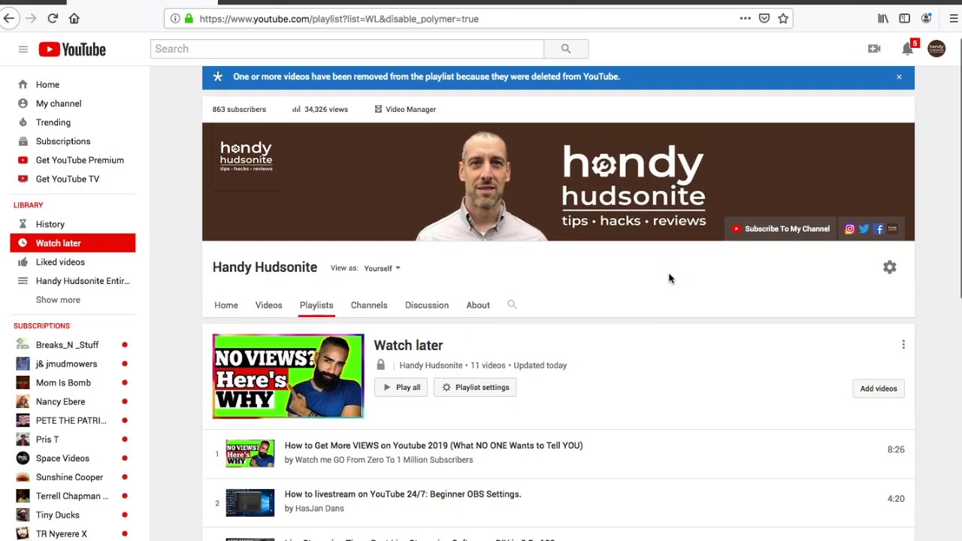
{"action": "scroll", "coordinate": [669, 279], "scroll_direction": "down", "scroll_amount": 3}
{"action": "scroll", "coordinate": [669, 278], "scroll_direction": "up", "scroll_amount": 3}
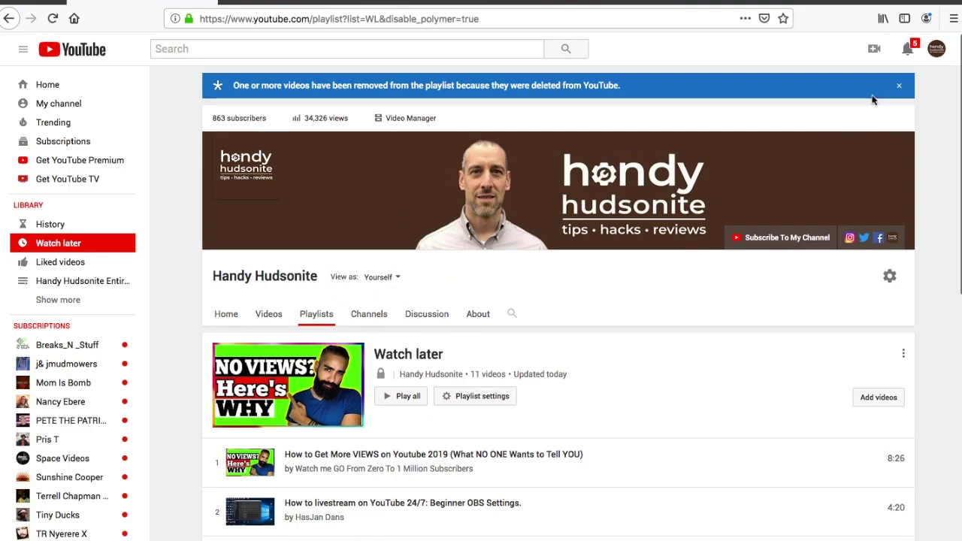
- Open the Web Console from Firefox's menu under Web Developer
{"action": "left_click", "coordinate": [953, 19]}
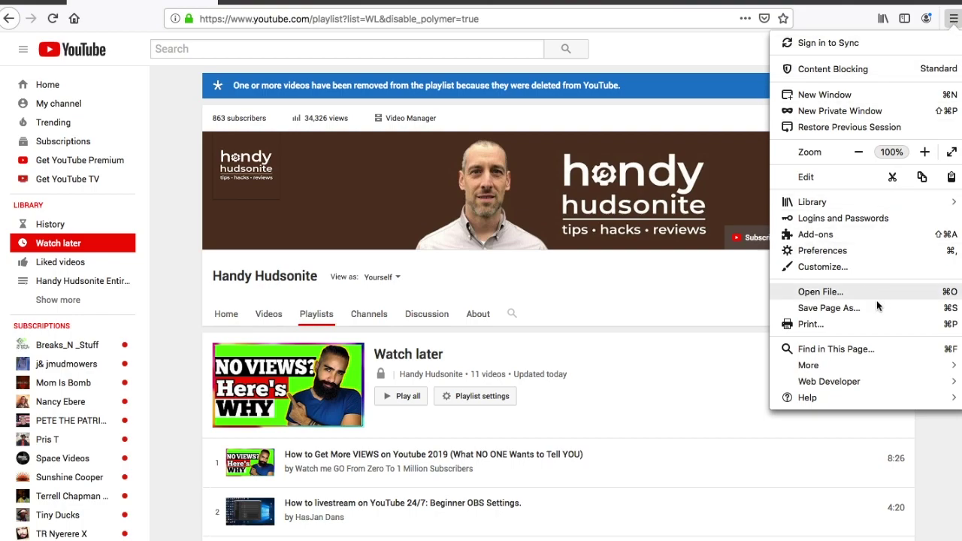
{"action": "left_click", "coordinate": [876, 387]}
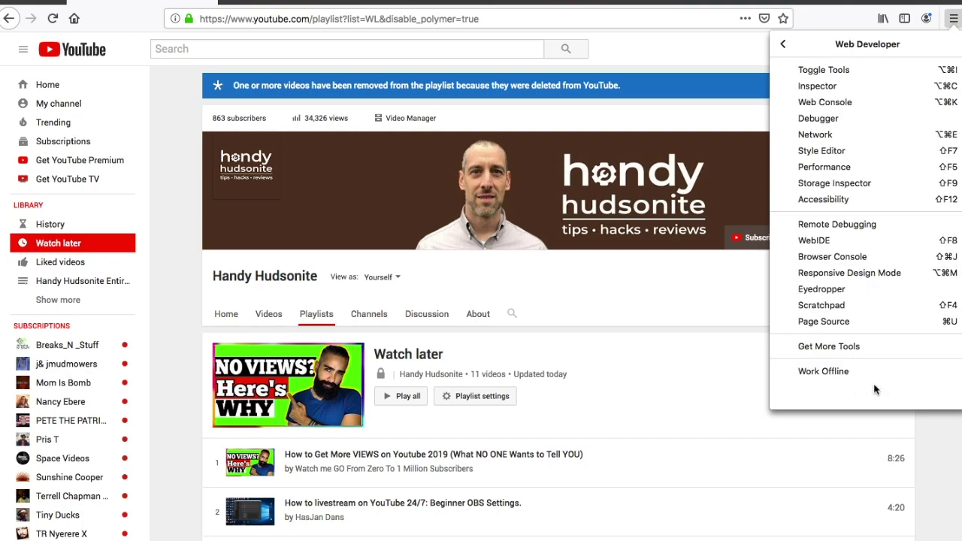
{"action": "left_click", "coordinate": [843, 102]}
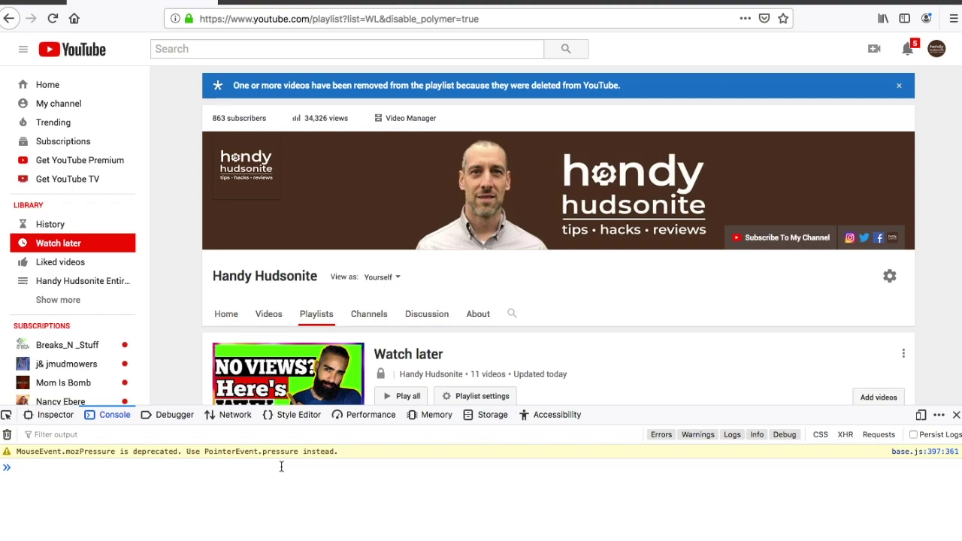
- Paste the clear-watch-later script into the console and run it, leaving the playlist with no videos
{"action": "key", "text": "ctrl+v"}
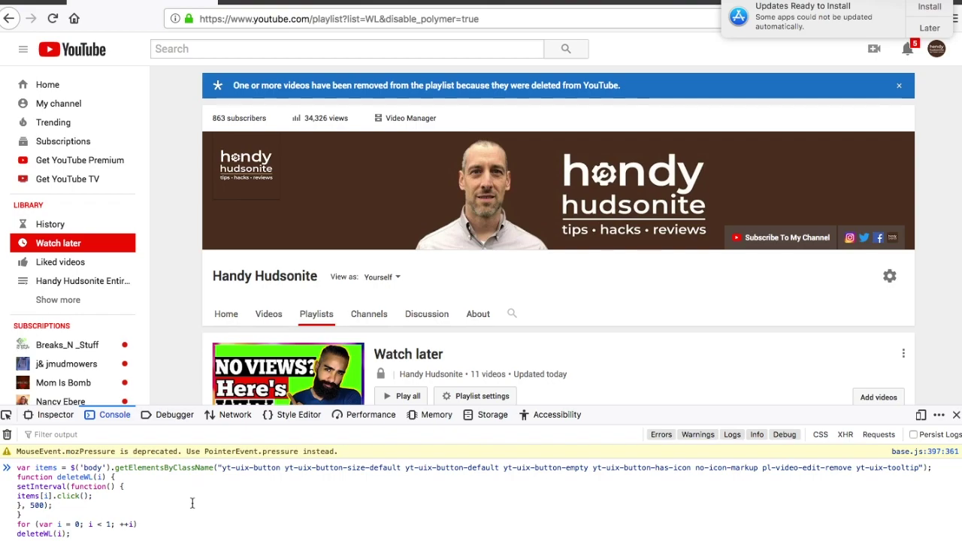
{"action": "key", "text": "shift+Return"}
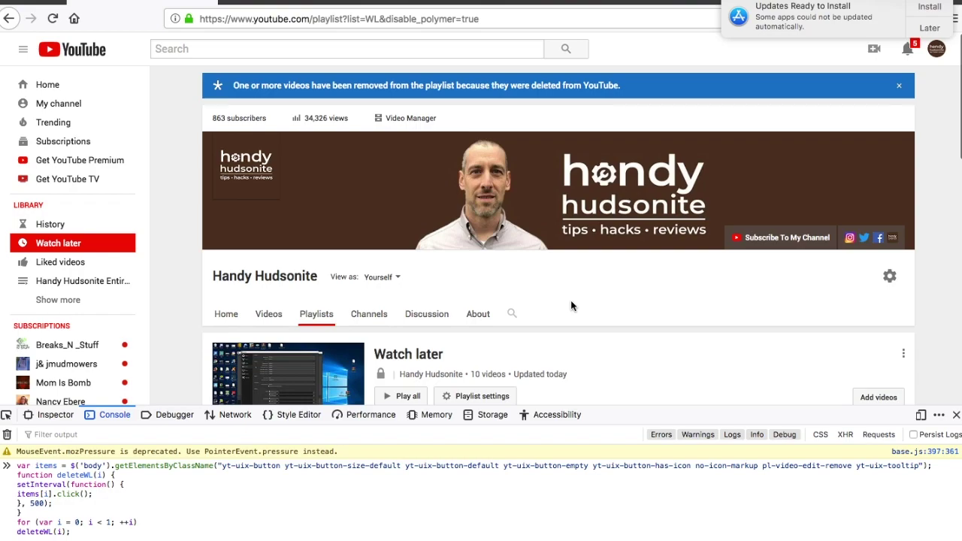
{"action": "scroll", "coordinate": [570, 300], "scroll_direction": "down", "scroll_amount": 3}
{"action": "scroll", "coordinate": [572, 307], "scroll_direction": "down", "scroll_amount": 3}
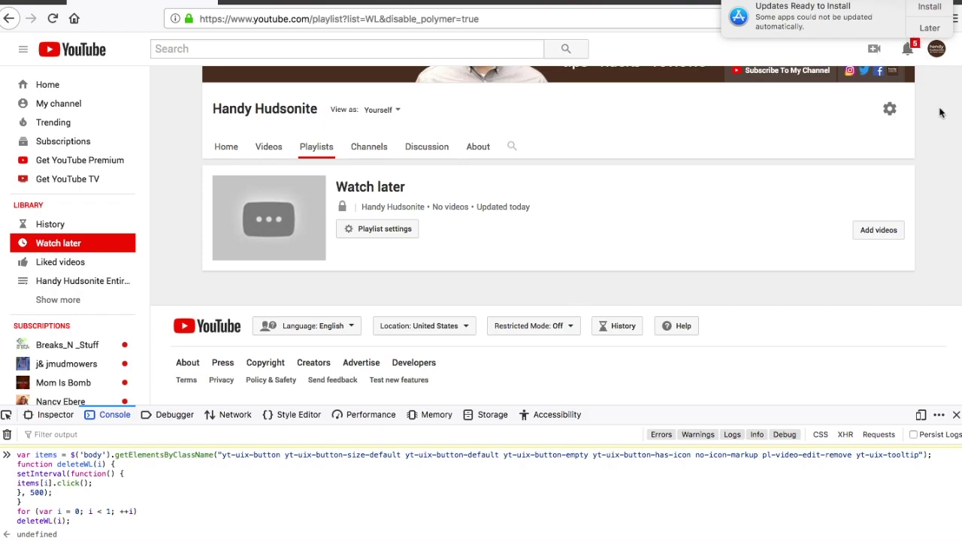
{"action": "left_click", "coordinate": [934, 30]}
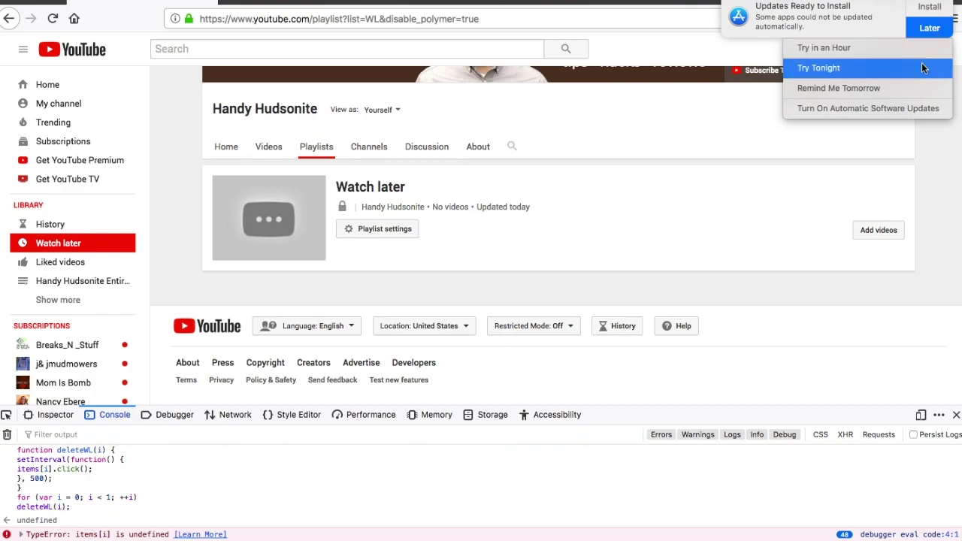
{"action": "left_click", "coordinate": [930, 135]}
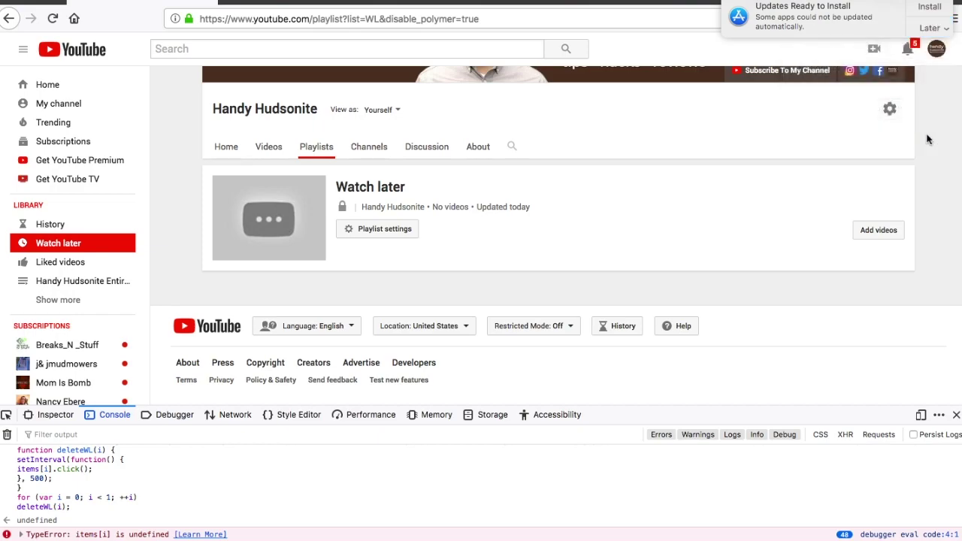